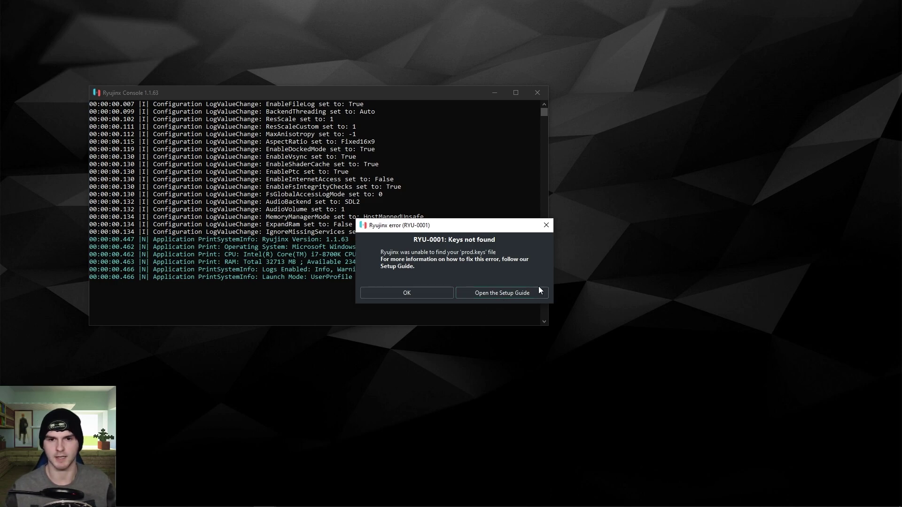
# Dismiss the missing keys error and place prod.keys in the system folder inside the Ryujinx data folder
pyautogui.click(413, 293)
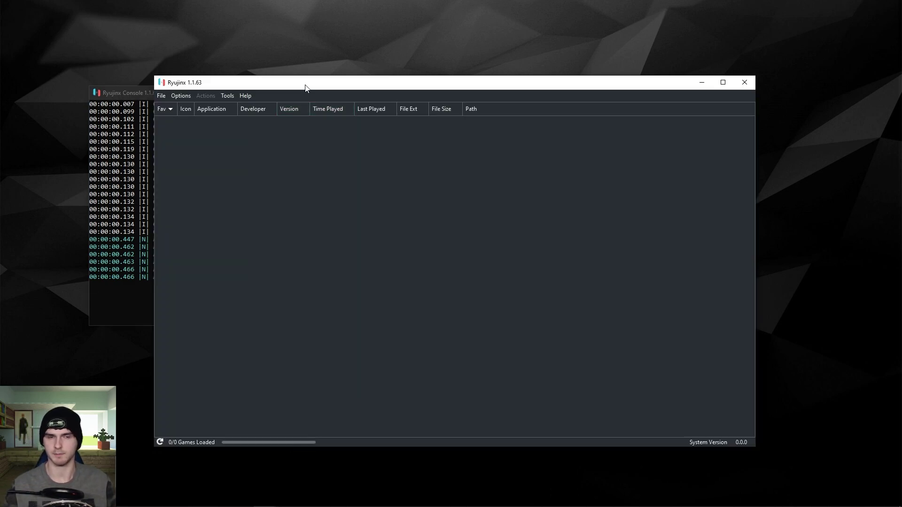
pyautogui.click(160, 96)
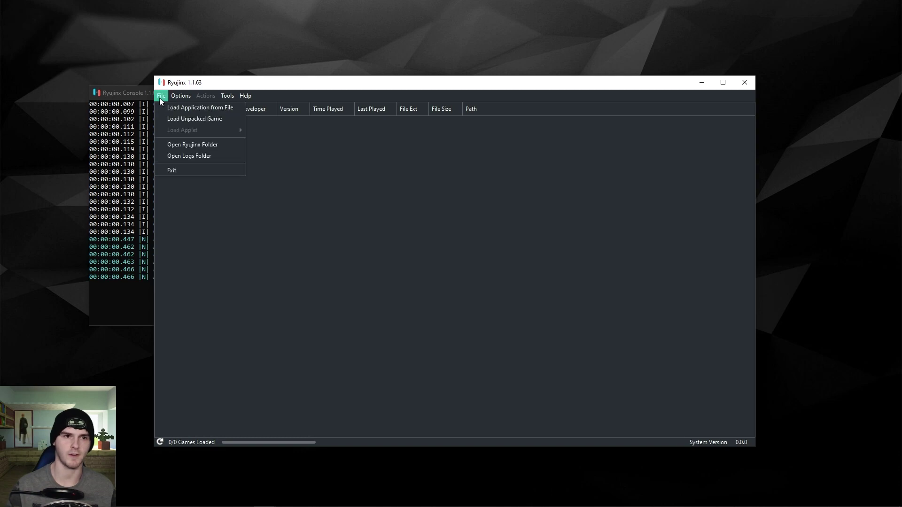
pyautogui.click(202, 145)
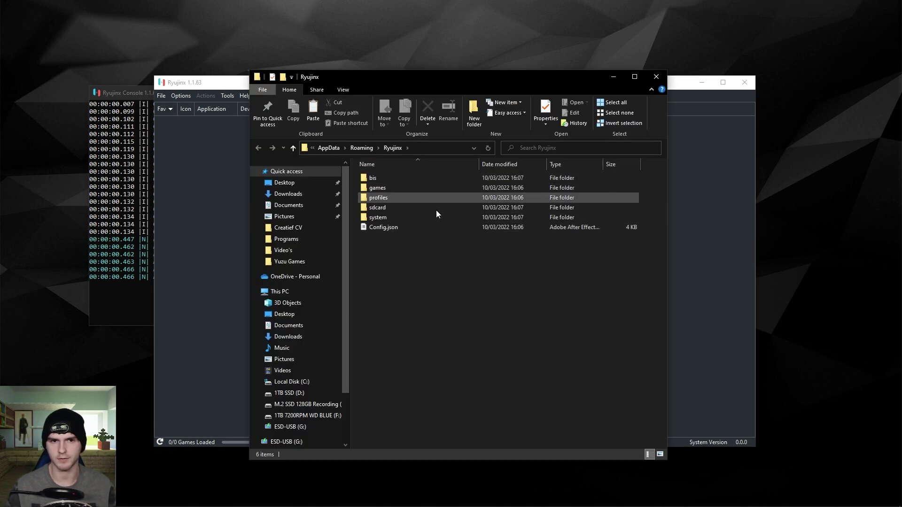
pyautogui.doubleClick(391, 220)
pyautogui.moveTo(900, 179); pyautogui.dragTo(475, 230)
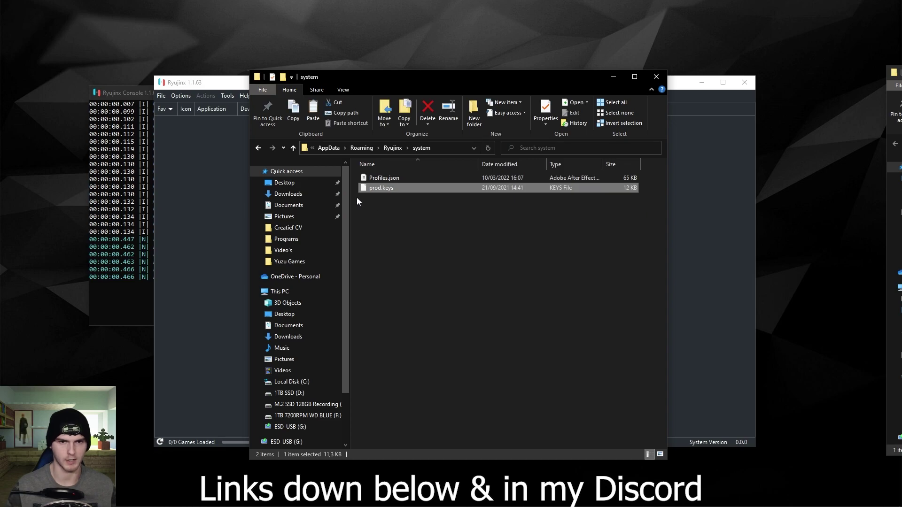
pyautogui.click(404, 198)
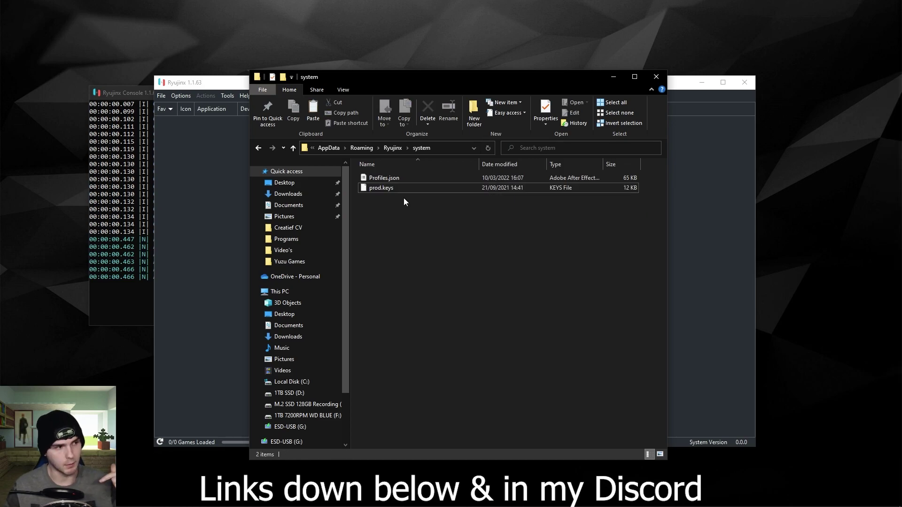
pyautogui.hotkey('alt', 'F4')
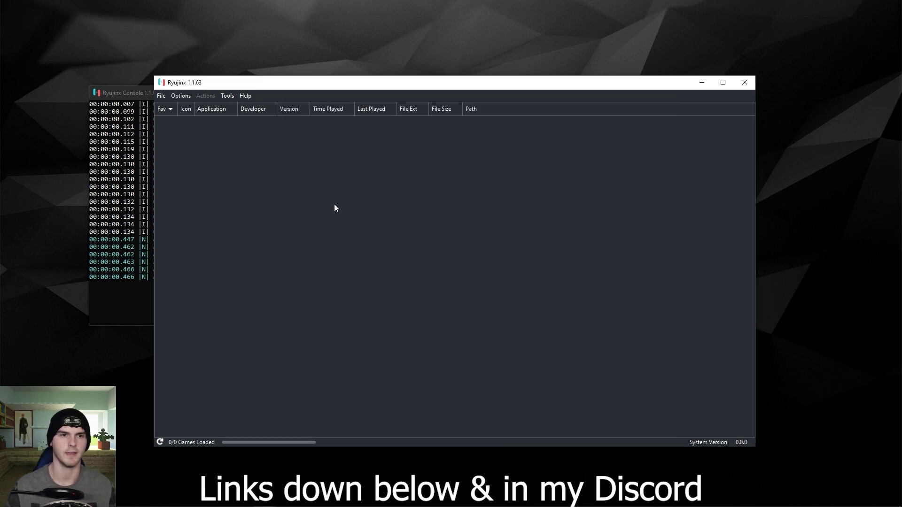
# Install the system firmware from the archive Firmware 13.2.1.zip in the ryu folder on the desktop
pyautogui.click(225, 96)
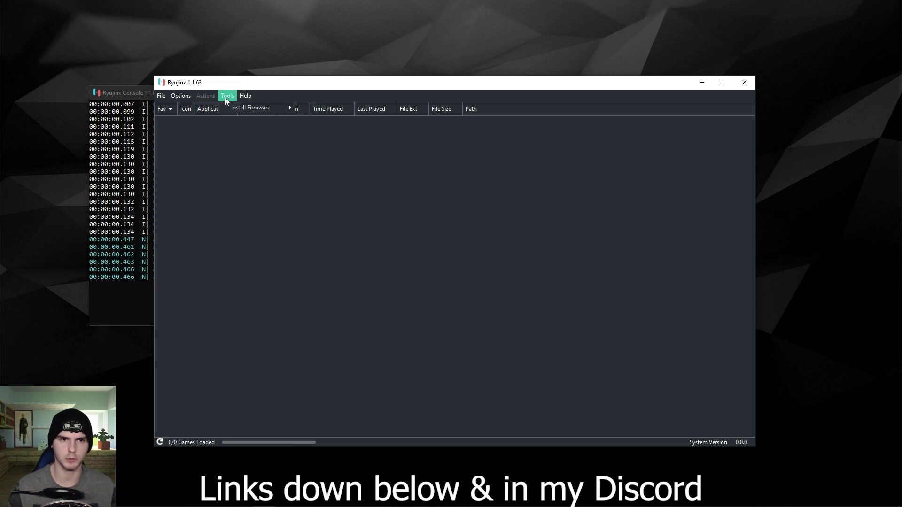
pyautogui.moveTo(252, 110)
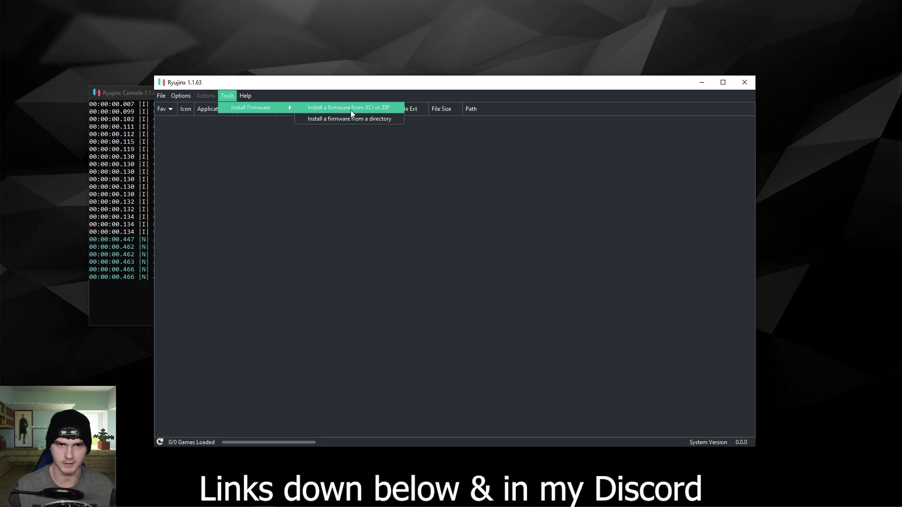
pyautogui.click(385, 109)
pyautogui.click(416, 160)
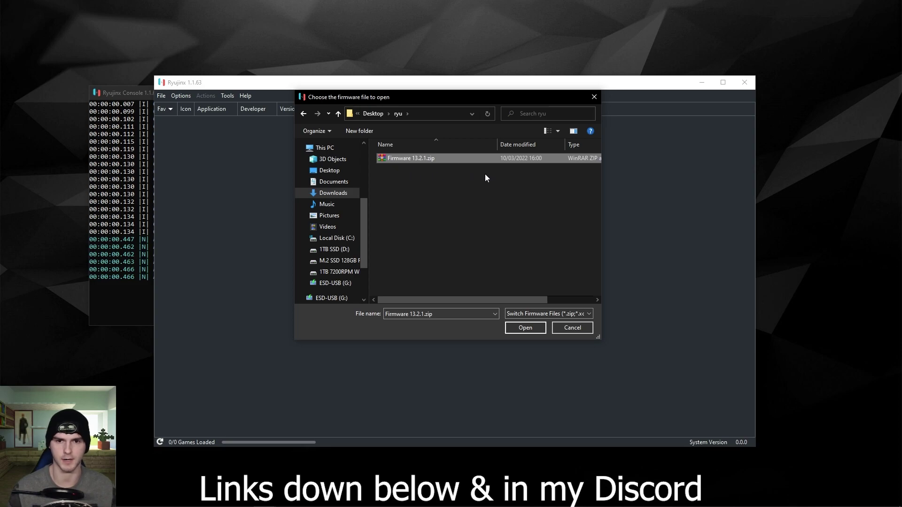
pyautogui.click(536, 331)
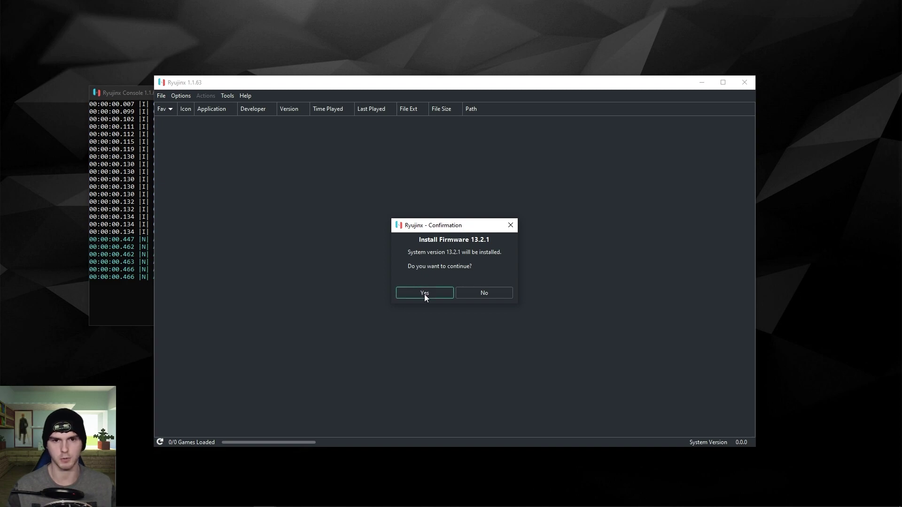
pyautogui.click(424, 293)
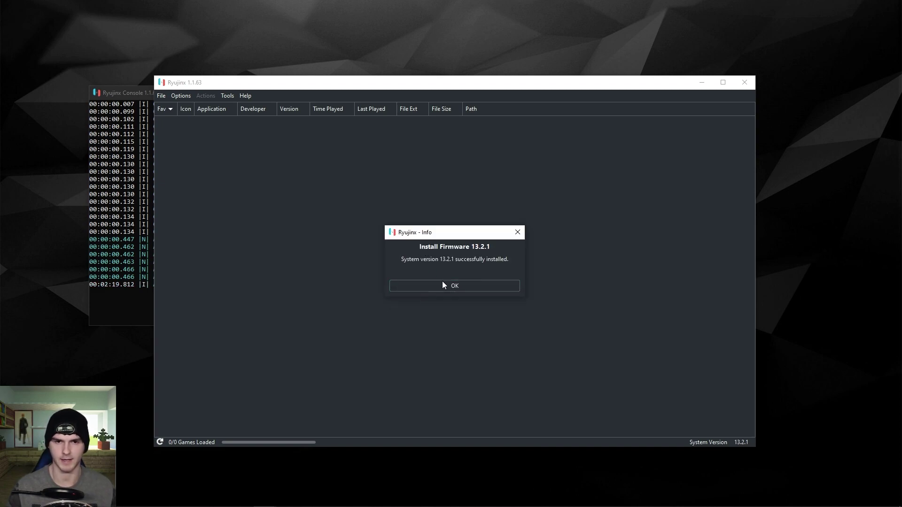
pyautogui.click(443, 285)
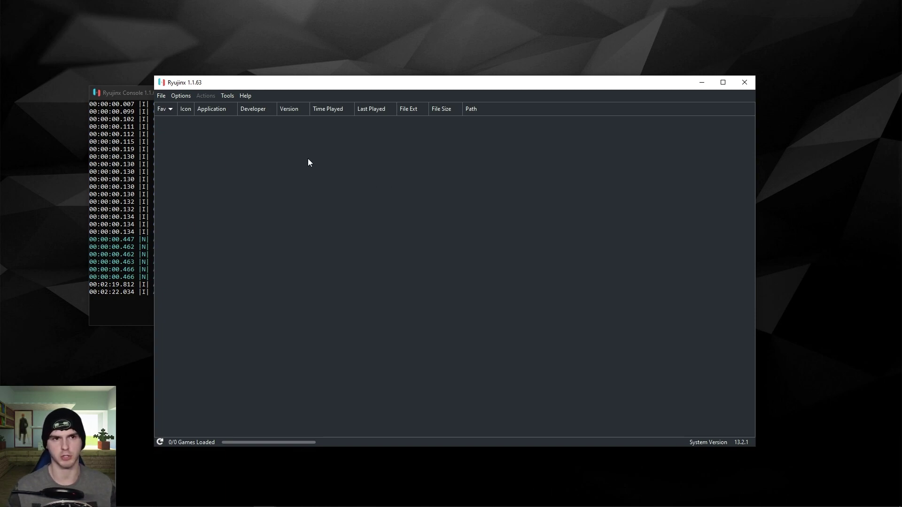
# Add the Yuzu Games folder on drive D: to the game directories in the settings
pyautogui.click(187, 96)
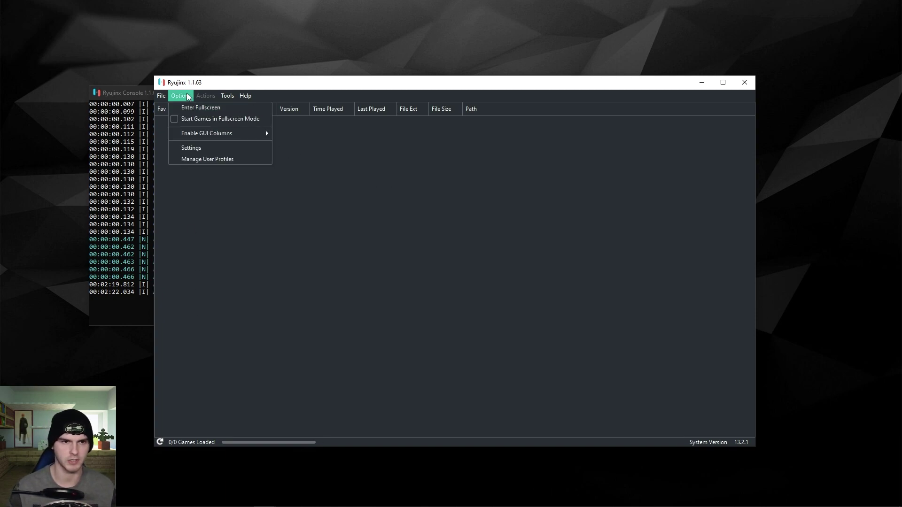
pyautogui.click(216, 148)
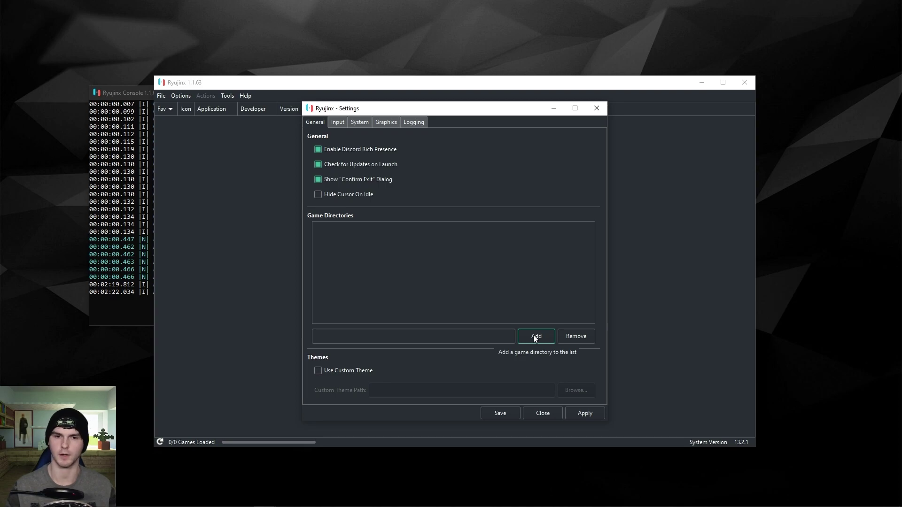
pyautogui.click(544, 340)
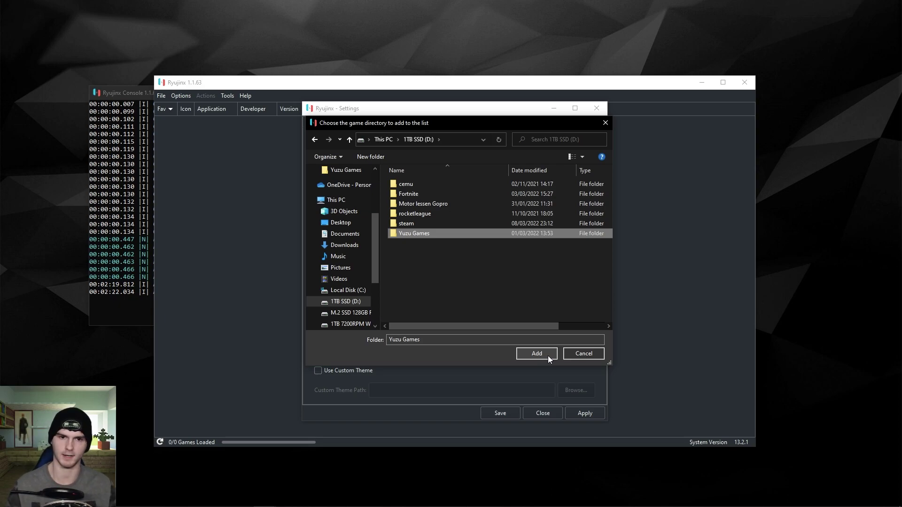
pyautogui.click(537, 353)
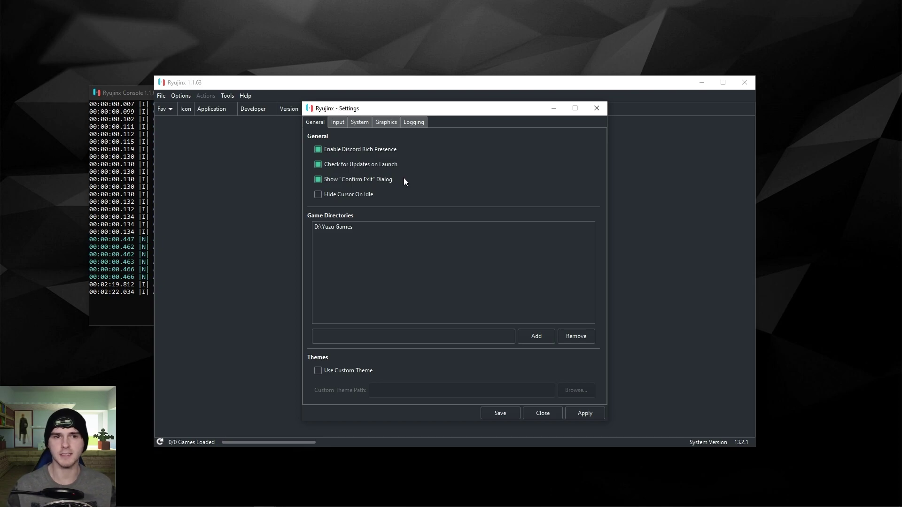
# Configure Player 1 to use the Xbox One S Controller as input device with the Pro Controller type
pyautogui.click(337, 124)
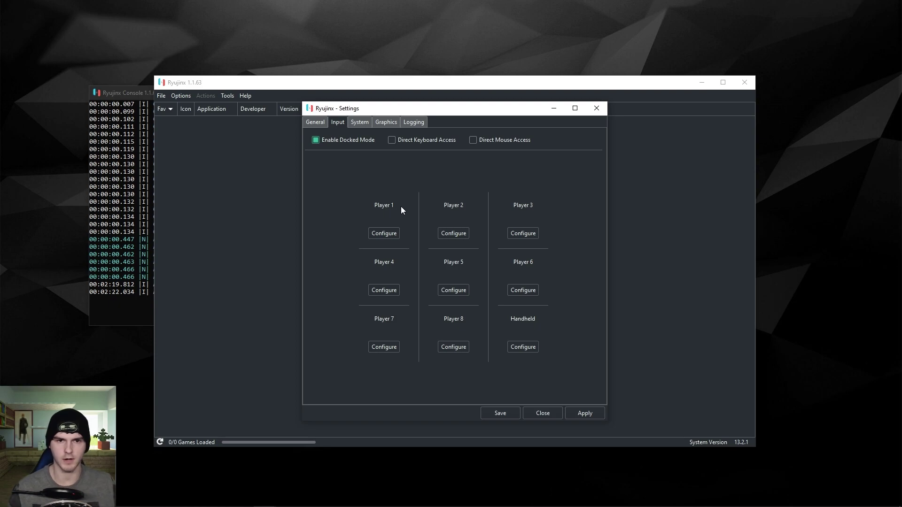
pyautogui.click(385, 234)
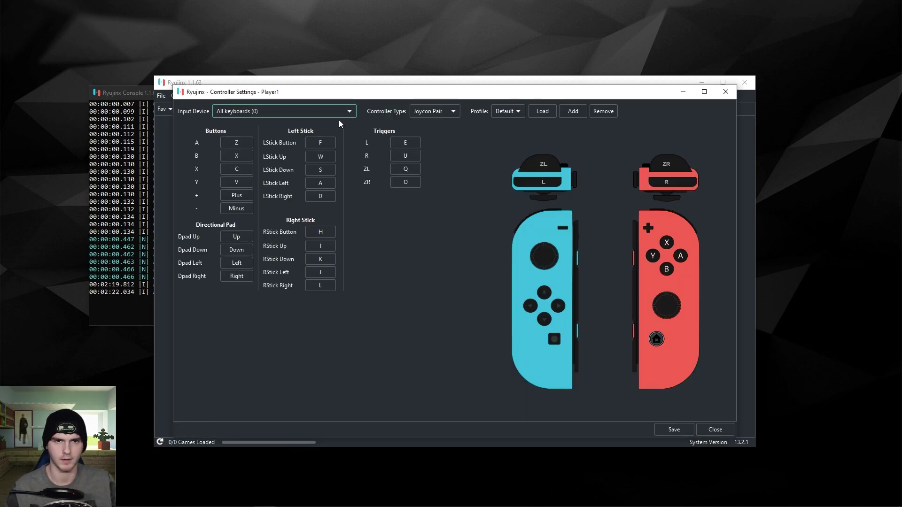
pyautogui.click(341, 112)
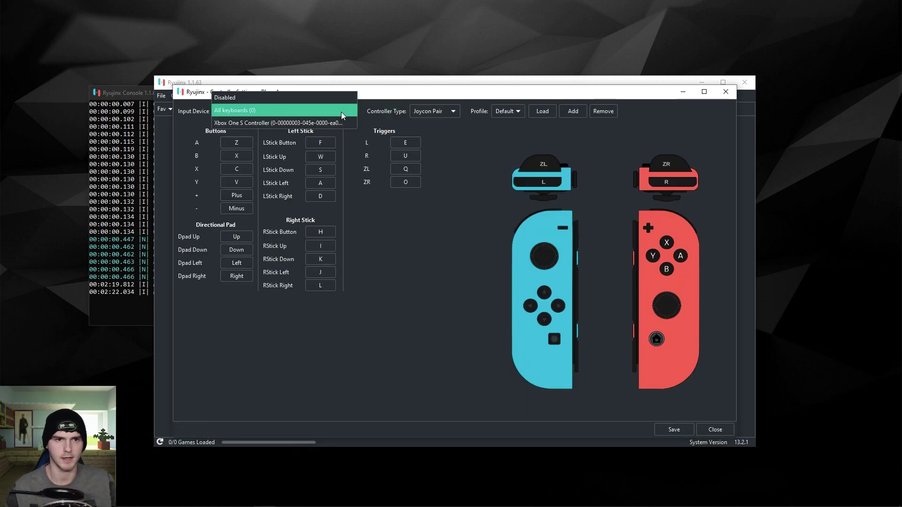
pyautogui.click(264, 123)
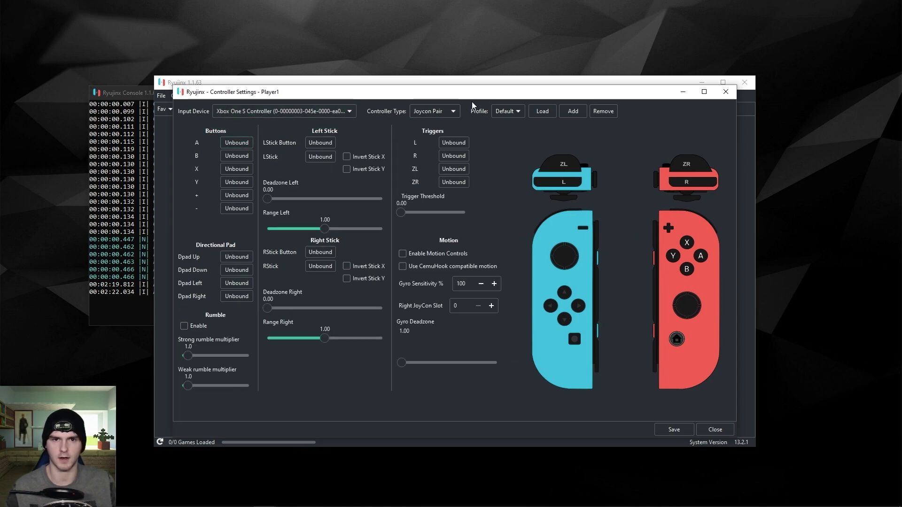
pyautogui.click(444, 111)
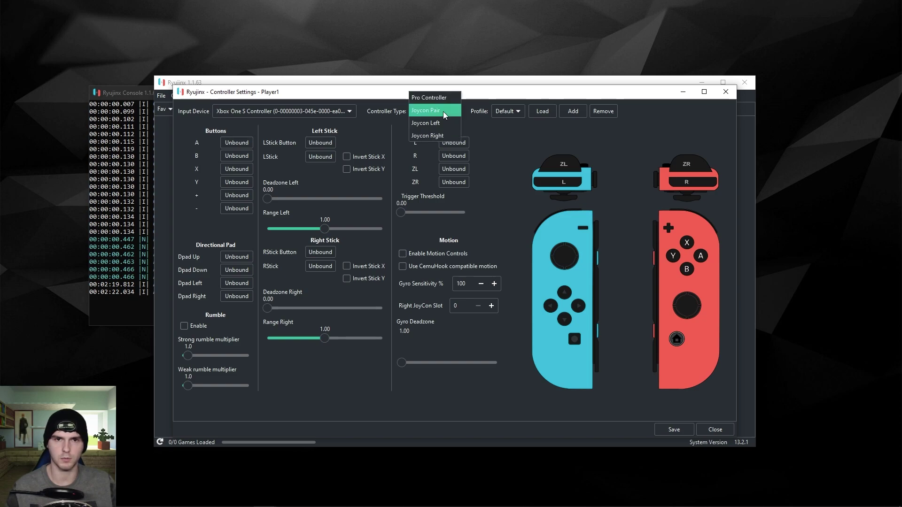
pyautogui.click(439, 98)
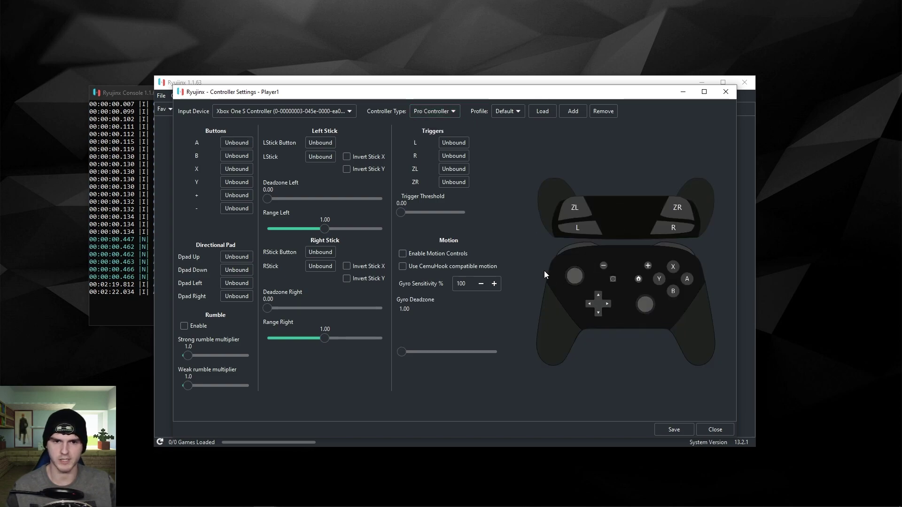
# Bind Player 1's buttons, directional pad, sticks and triggers to the matching Xbox controls and enable rumble
pyautogui.click(233, 143)
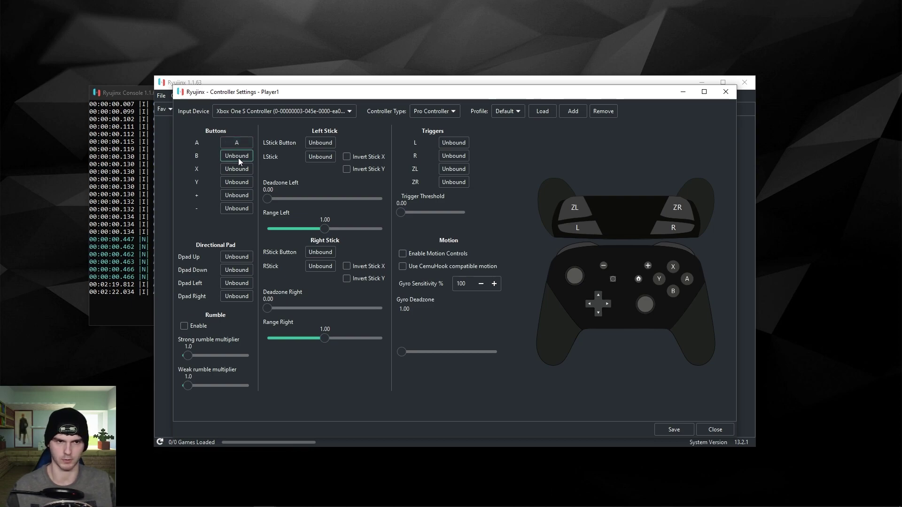
pyautogui.click(184, 326)
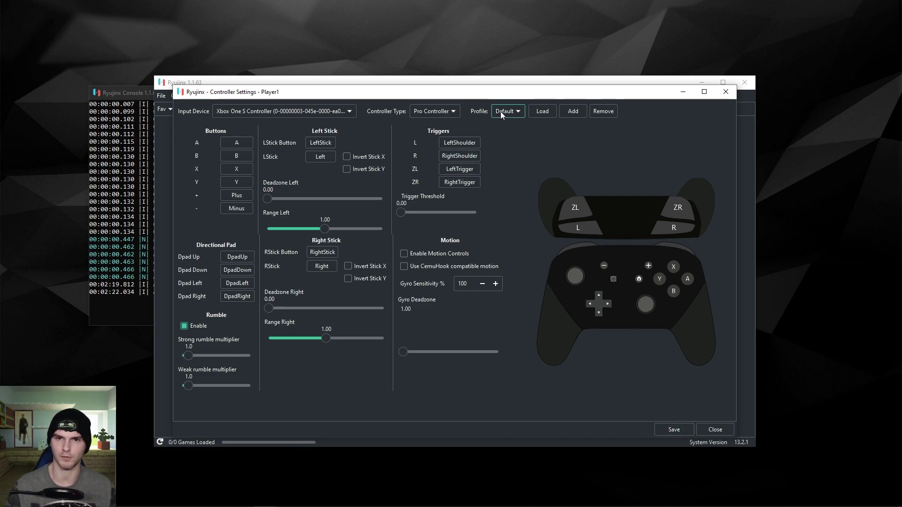
# Add a controller profile named "profile", select it and save Player 1's controller settings
pyautogui.click(572, 112)
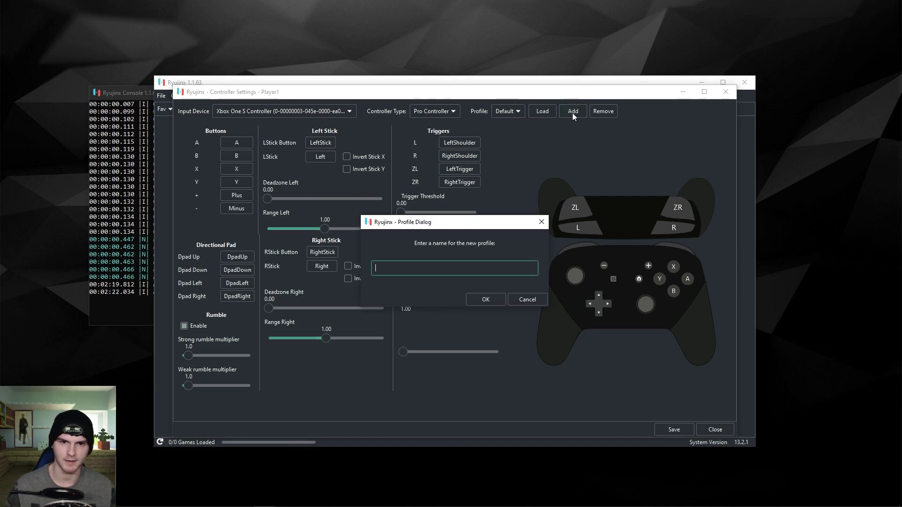
pyautogui.write('profile')
pyautogui.press('Return')
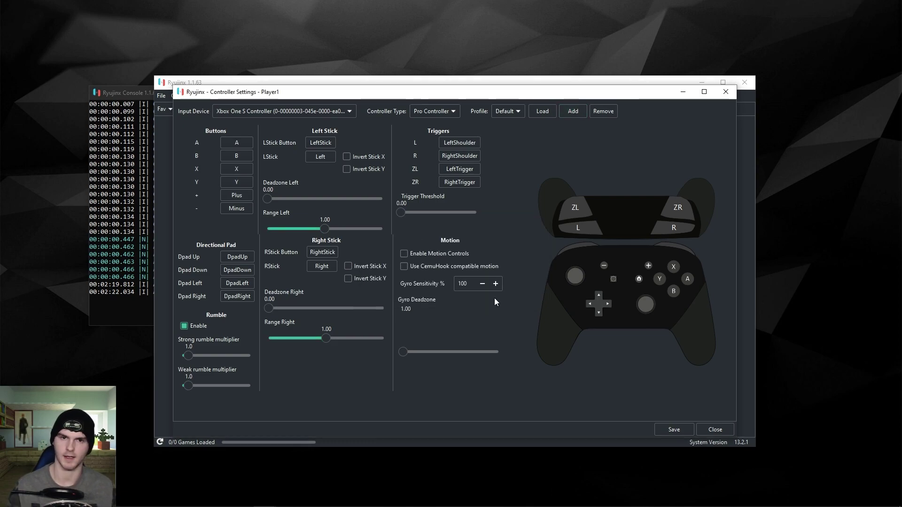
pyautogui.click(508, 111)
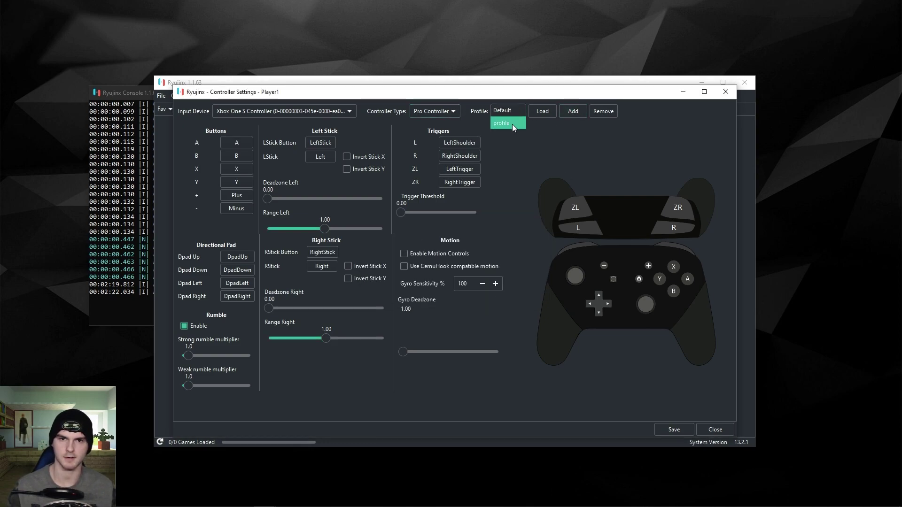
pyautogui.click(511, 123)
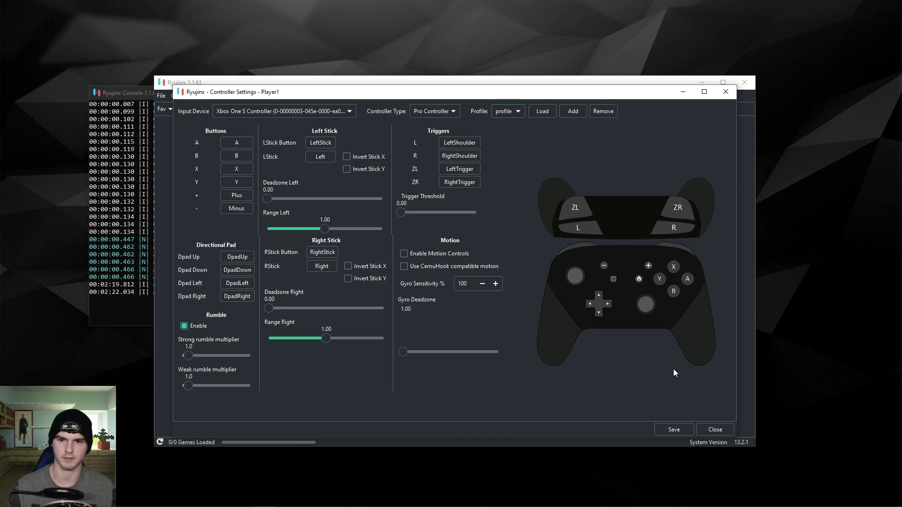
pyautogui.click(683, 431)
# Try the system hack that expands DRAM size to 6GB and switch it off again
pyautogui.click(359, 123)
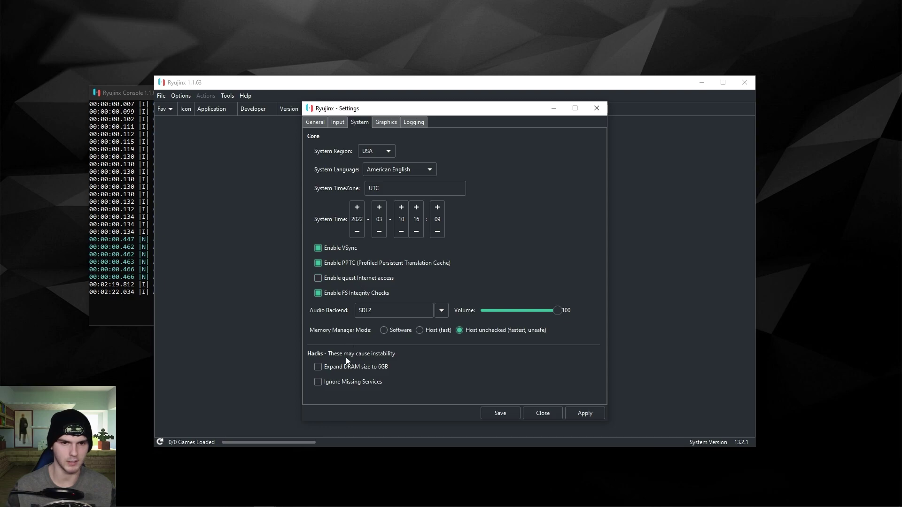
pyautogui.click(317, 367)
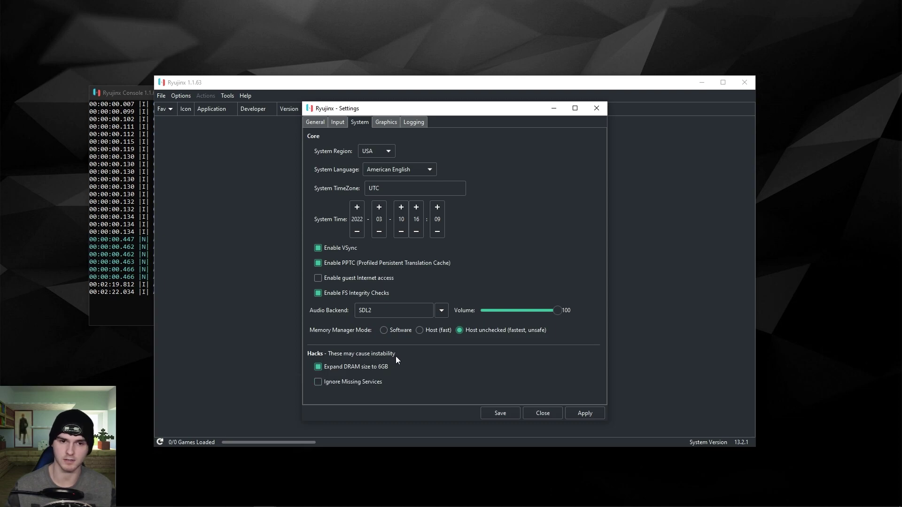
pyautogui.click(319, 367)
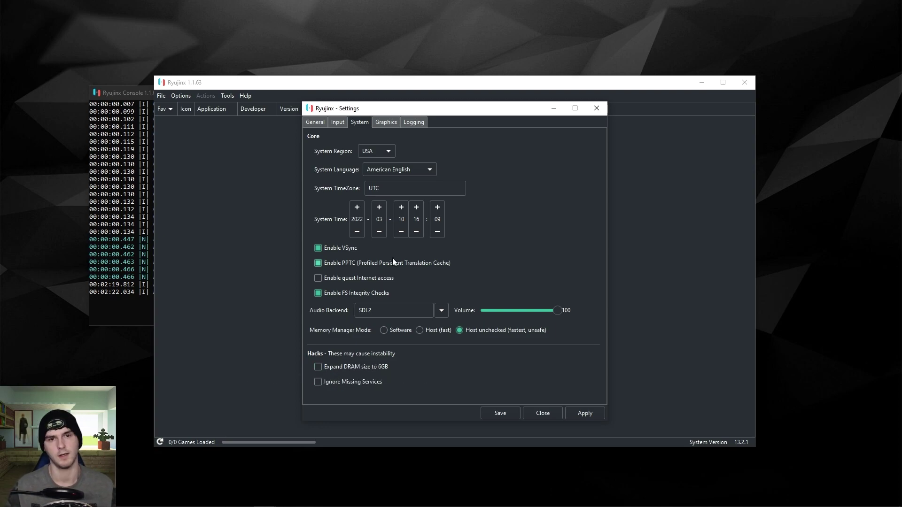
# Set the graphics resolution scale to 2x (1440p/2160p)
pyautogui.click(385, 123)
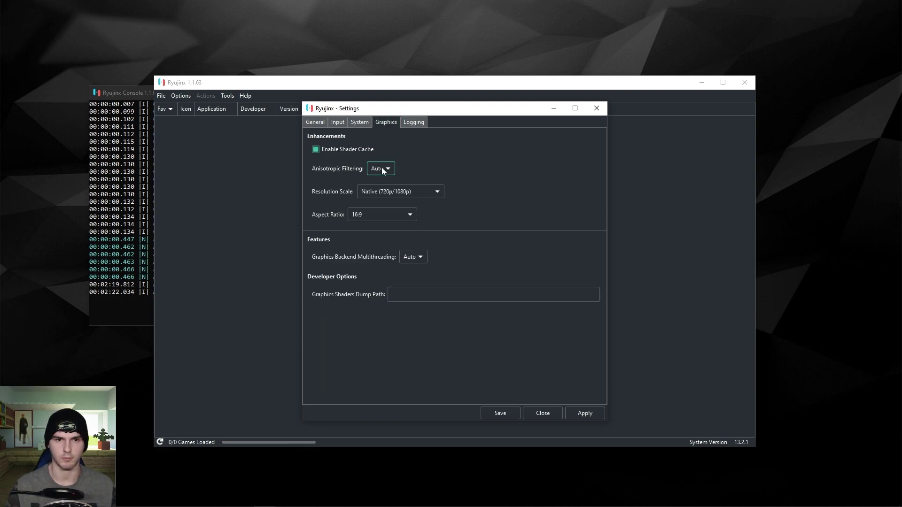
pyautogui.click(429, 189)
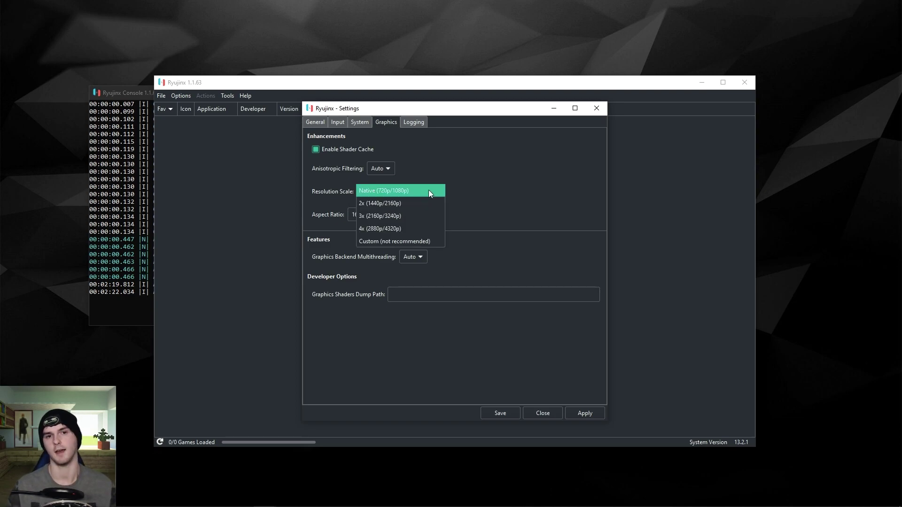
pyautogui.click(395, 207)
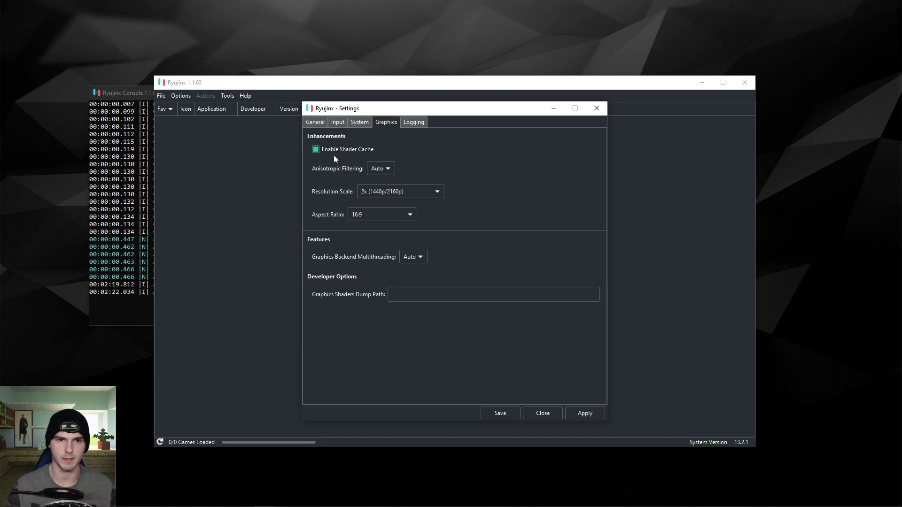
pyautogui.click(390, 168)
pyautogui.click(389, 169)
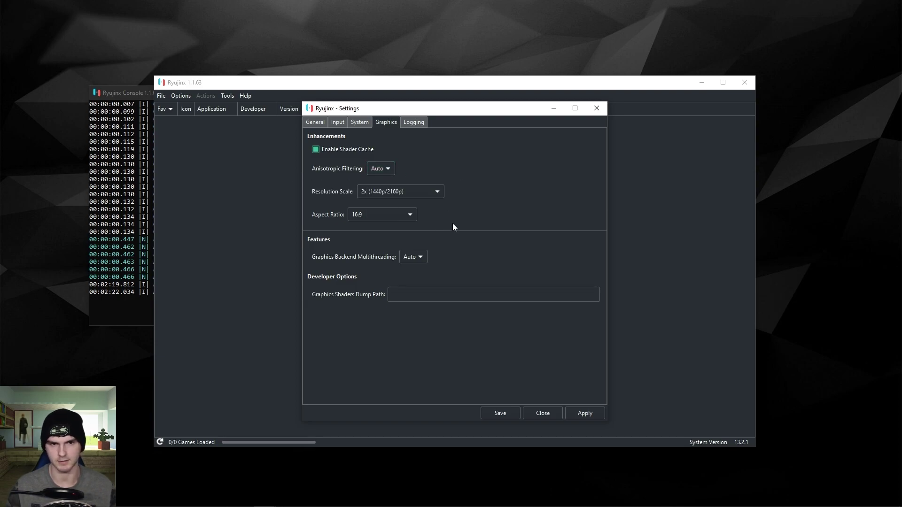
# Set Graphics Backend Multithreading to On and acknowledge the restart notice
pyautogui.click(411, 257)
pyautogui.click(422, 271)
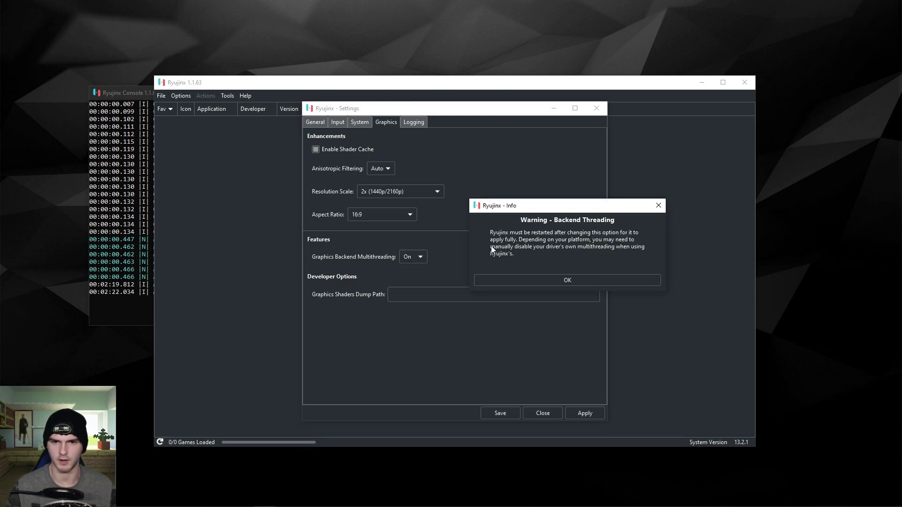
pyautogui.click(578, 280)
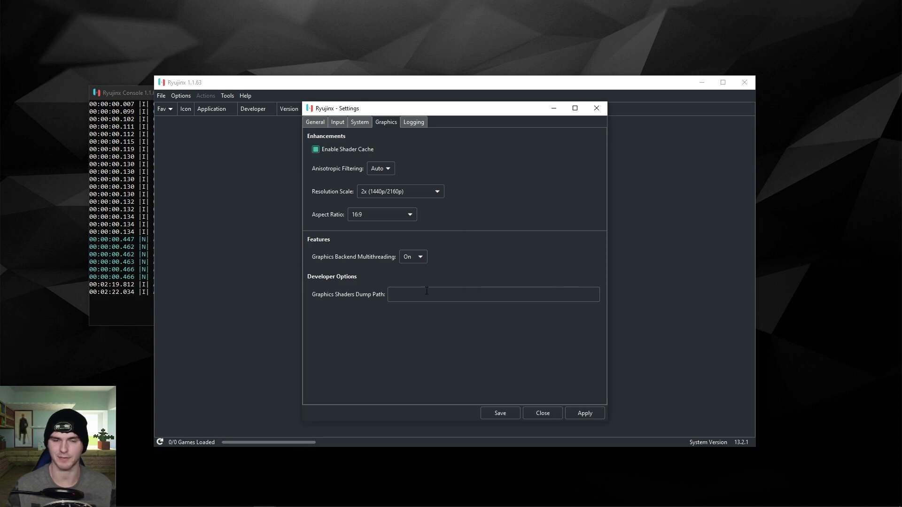
# Disable the file, stub, info, warning, error and guest logging options, and apply and save all settings
pyautogui.click(418, 123)
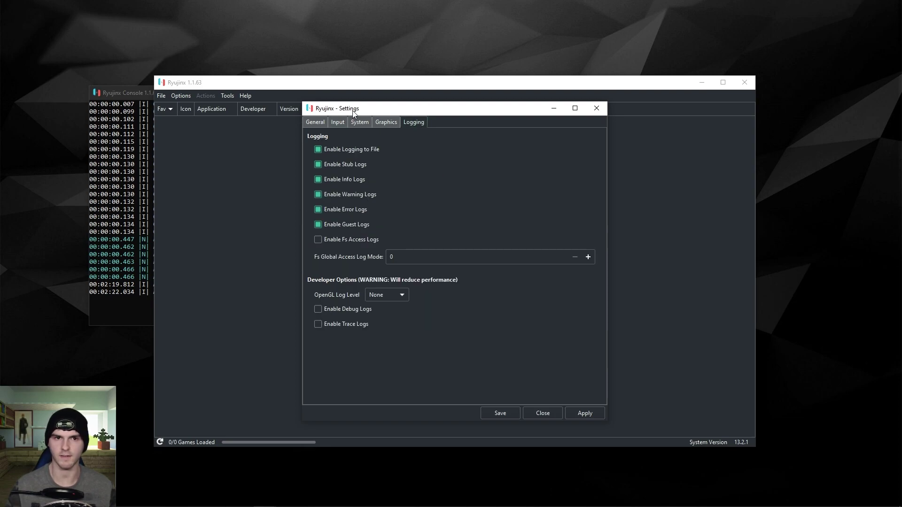
pyautogui.moveTo(353, 110); pyautogui.dragTo(430, 103)
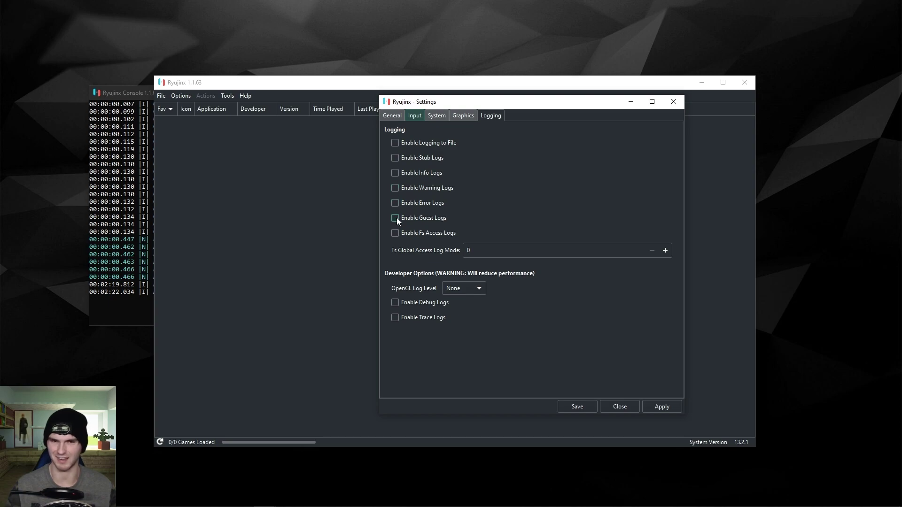
pyautogui.moveTo(441, 107); pyautogui.dragTo(403, 125)
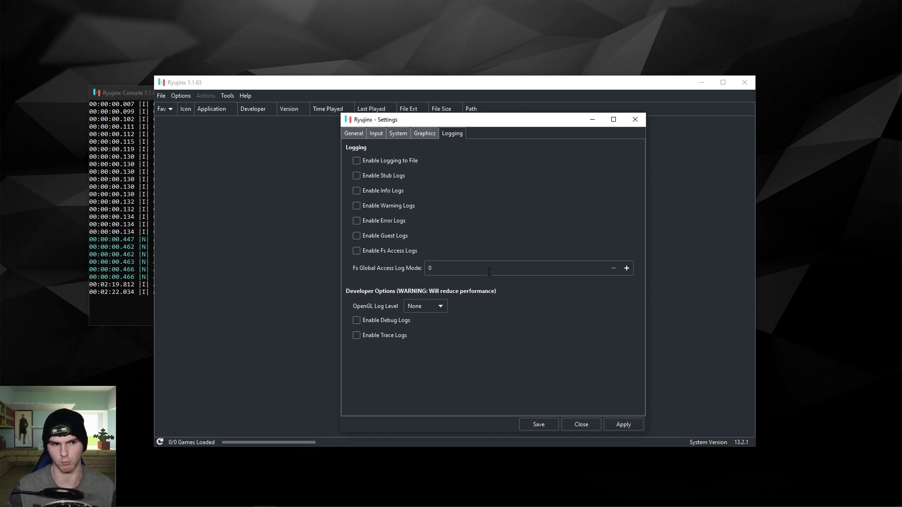
pyautogui.click(623, 425)
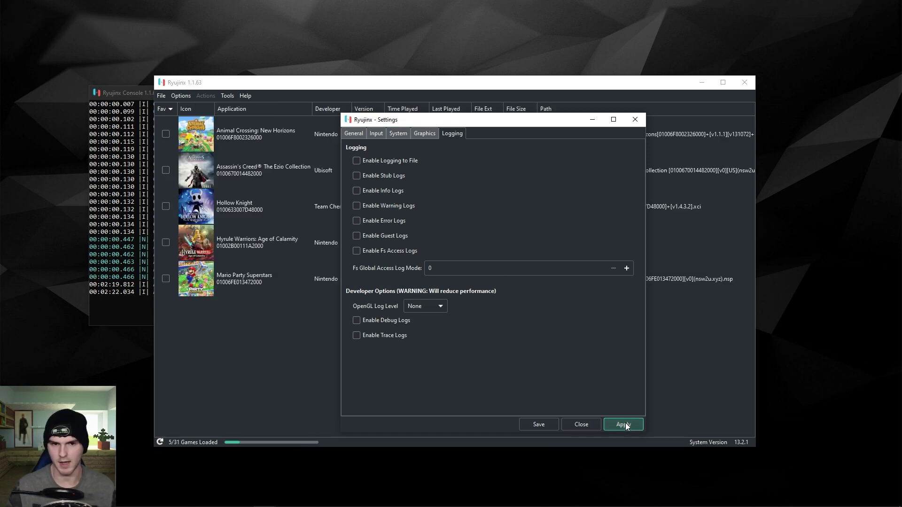
pyautogui.click(548, 426)
# Restart the emulator so the changed multithreading option applies fully
pyautogui.click(292, 212)
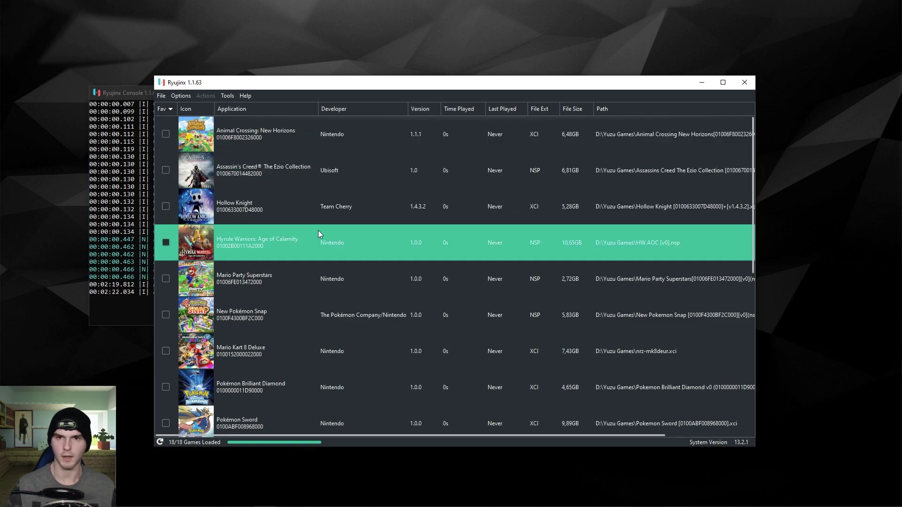
pyautogui.click(745, 83)
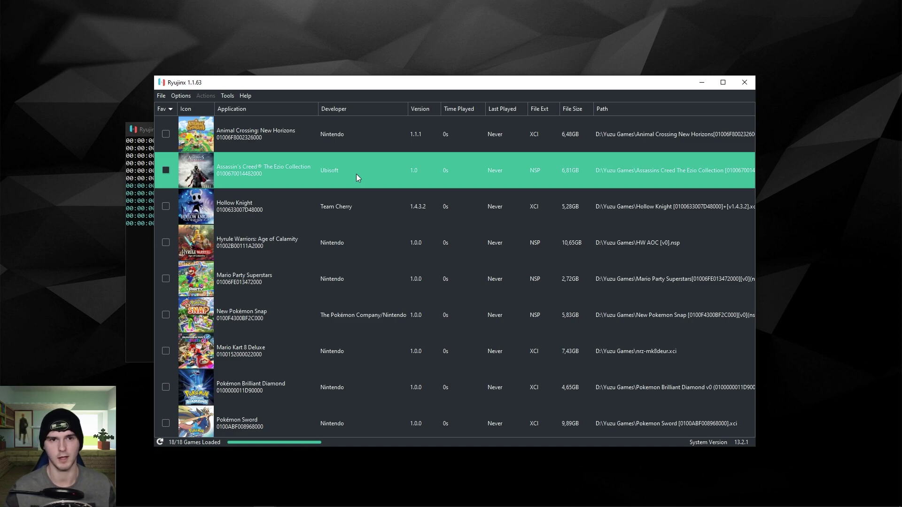
pyautogui.moveTo(312, 87); pyautogui.dragTo(283, 87)
# Launch Assassin's Creed The Ezio Collection from the game list and continue past its title screen
pyautogui.click(280, 162)
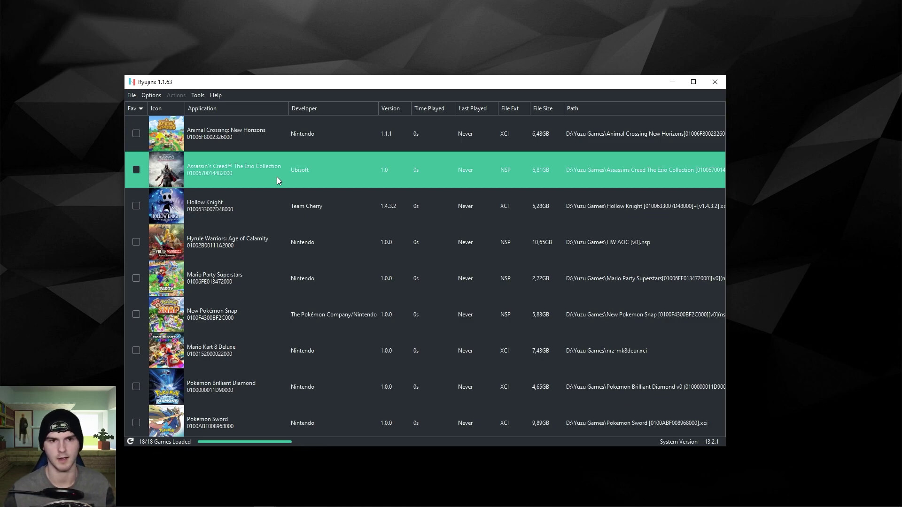
pyautogui.click(332, 177)
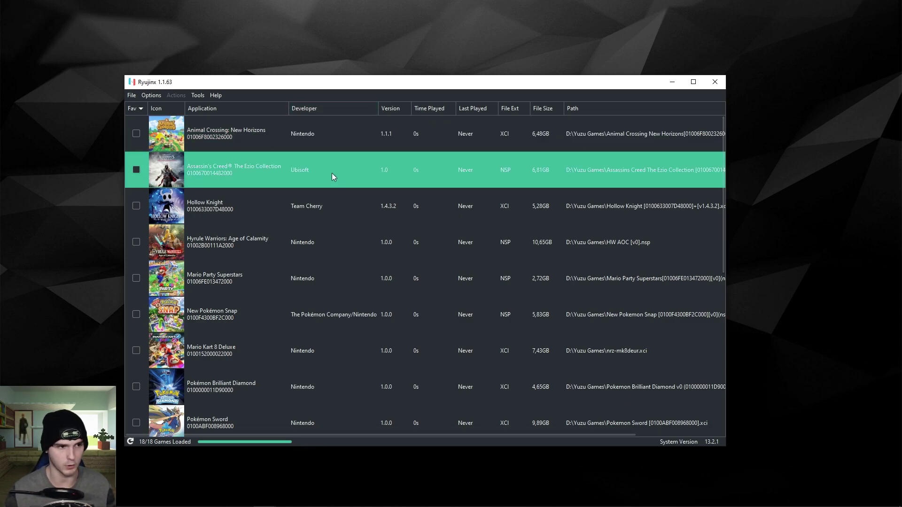
pyautogui.doubleClick(332, 176)
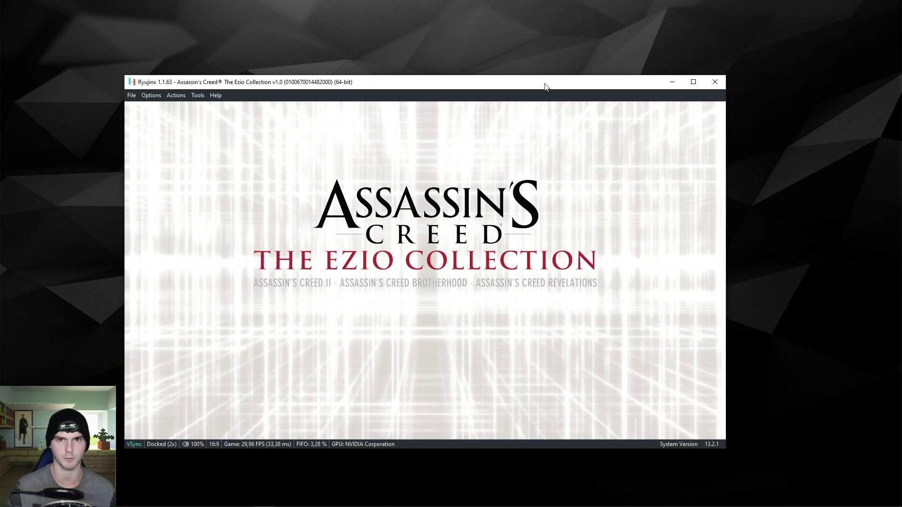
pyautogui.press('z')
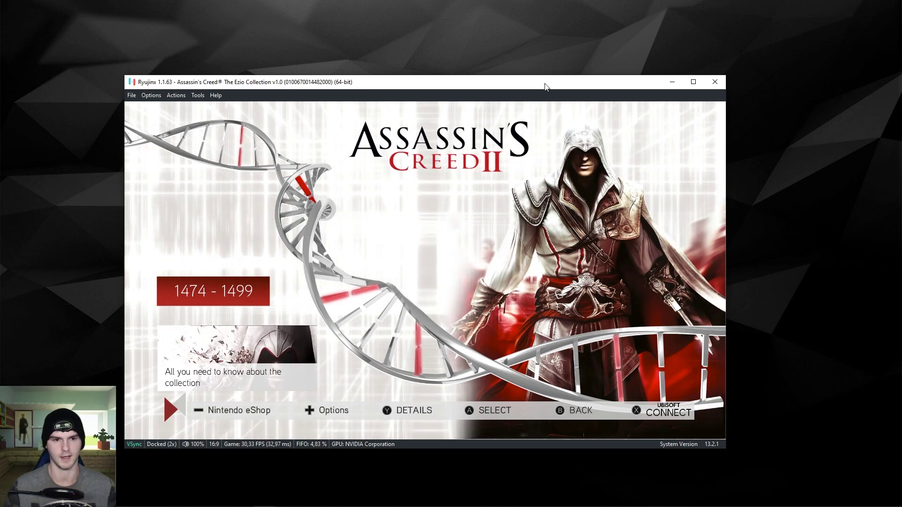
# Look through the titles in the collection's selection screen and start Assassin's Creed II
pyautogui.press('Right')
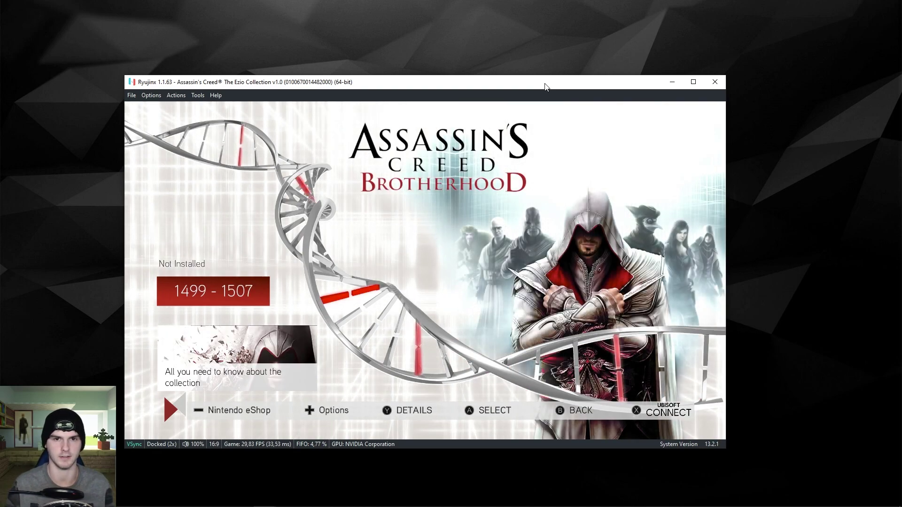
pyautogui.press('Right')
pyautogui.press('Right')
pyautogui.press('Left')
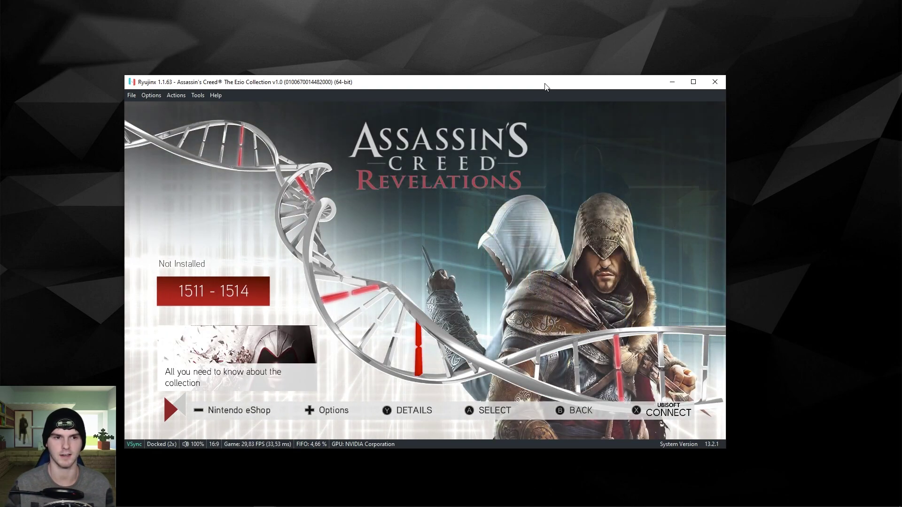
pyautogui.press('Right')
pyautogui.press('Left')
pyautogui.press('Left')
pyautogui.press('Left')
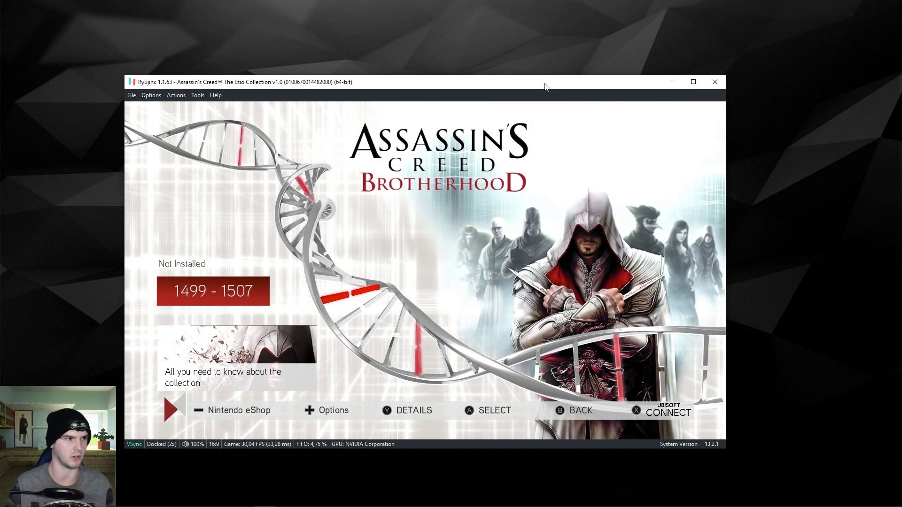
pyautogui.press('Left')
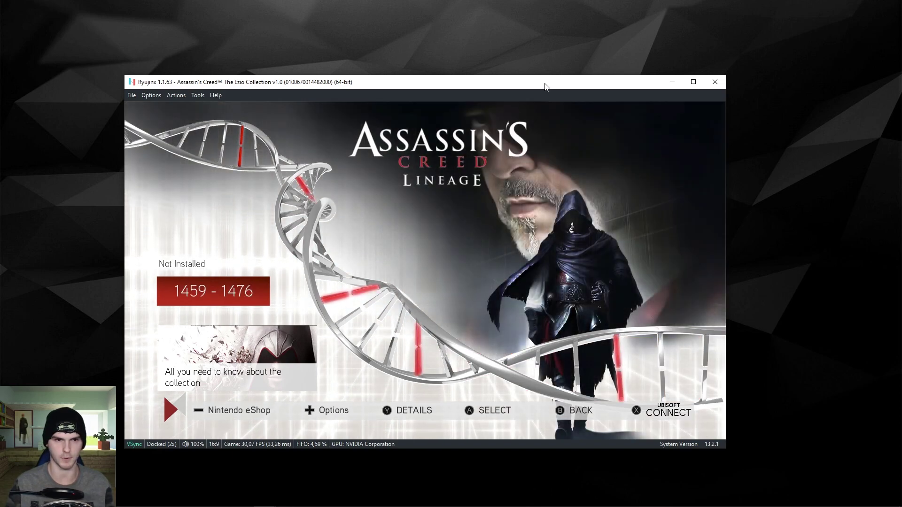
pyautogui.press('Right')
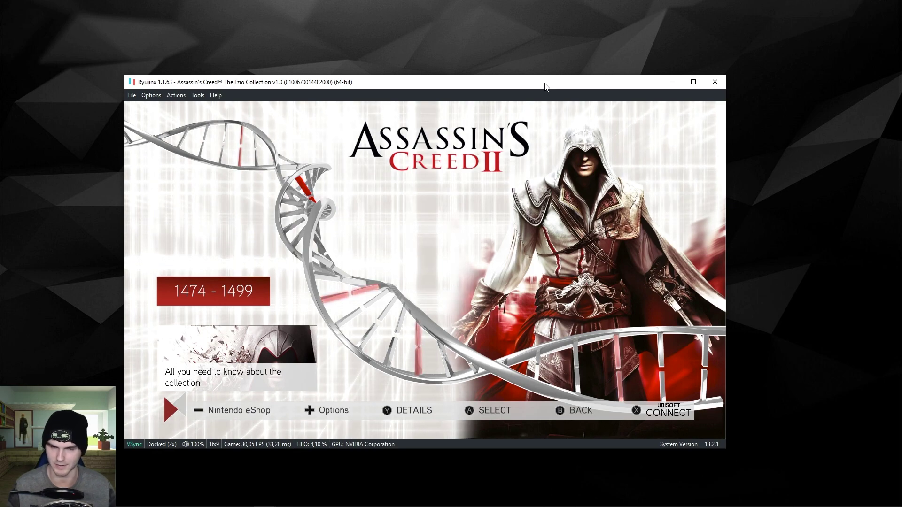
pyautogui.press('z')
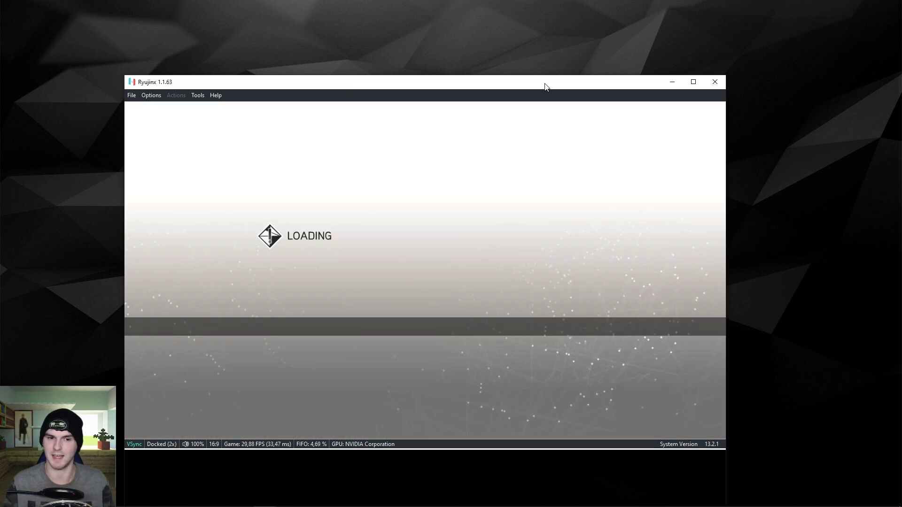